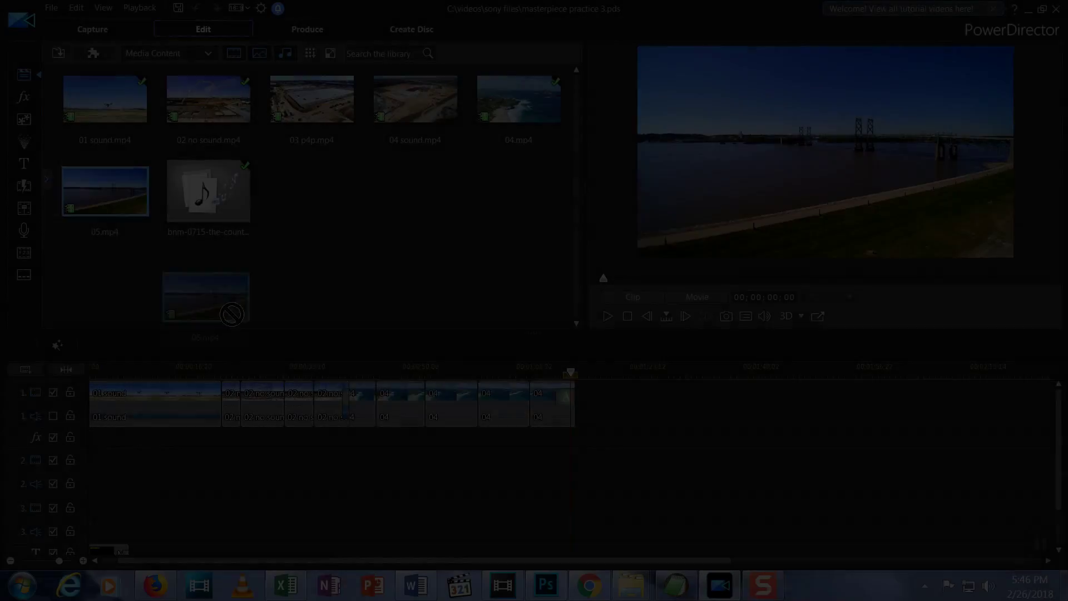
- Insert 05.mp4 ahead of the 04 clips on video track 1 and cut out unwanted segments, filling the gaps
{"action": "left_click_drag", "start_coordinate": [105, 190], "coordinate": [346, 393]}
{"action": "left_click", "coordinate": [383, 424]}
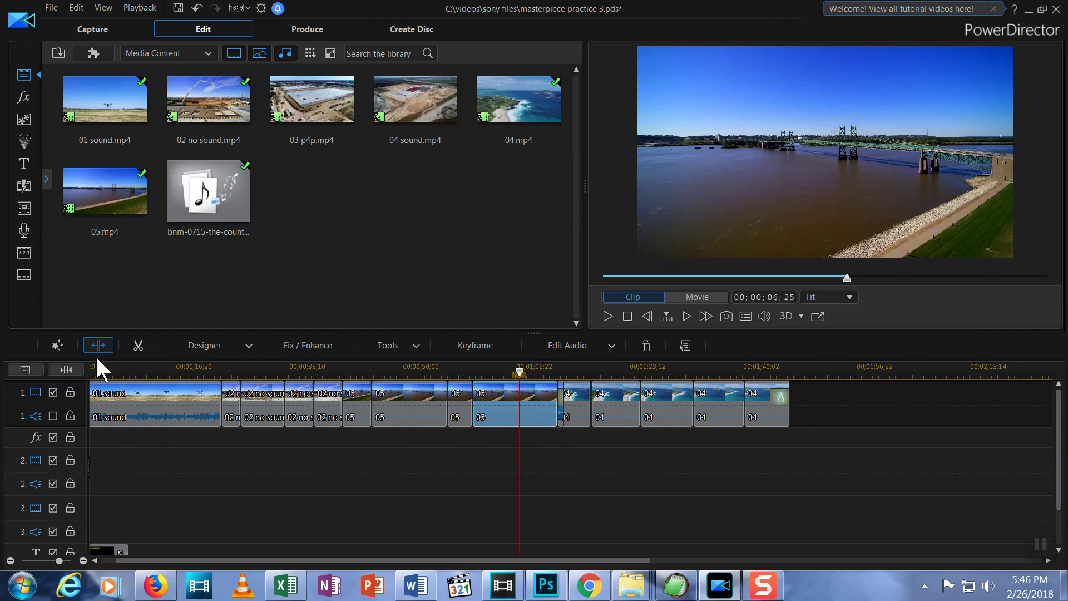
{"action": "key", "text": "Delete"}
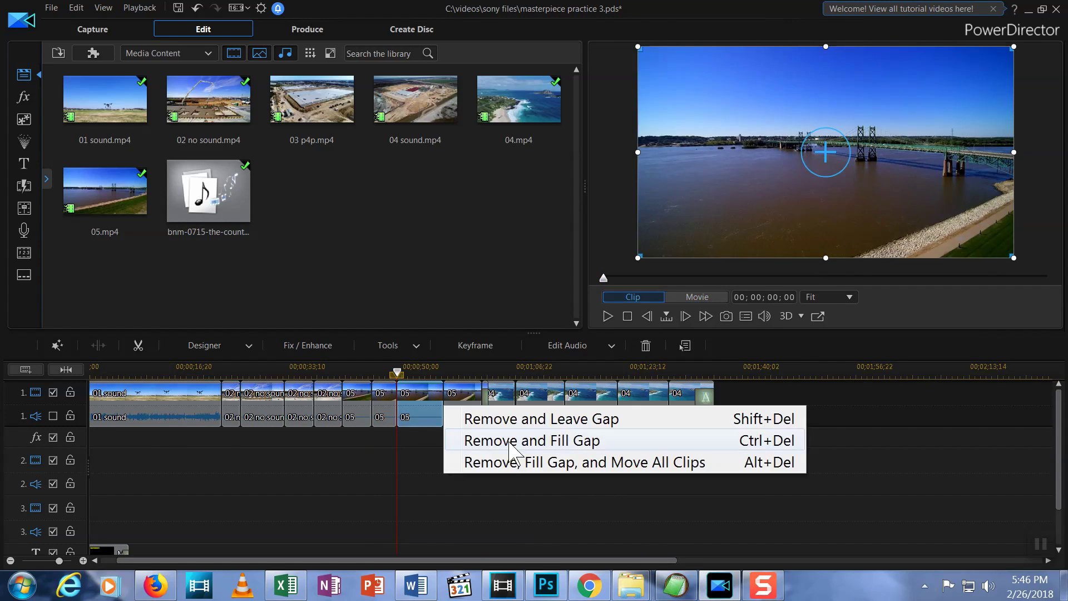
{"action": "left_click", "coordinate": [510, 442]}
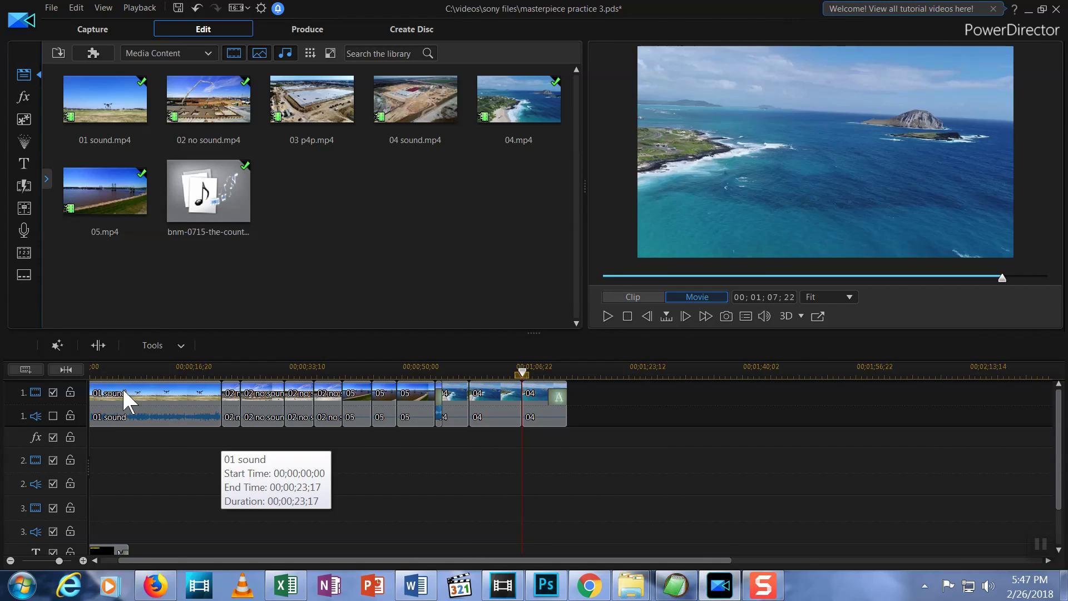
- Split the 01 sound clip at several points and remove the unwanted segments, filling the gaps
{"action": "left_click", "coordinate": [123, 370]}
{"action": "left_click_drag", "start_coordinate": [105, 368], "coordinate": [143, 370]}
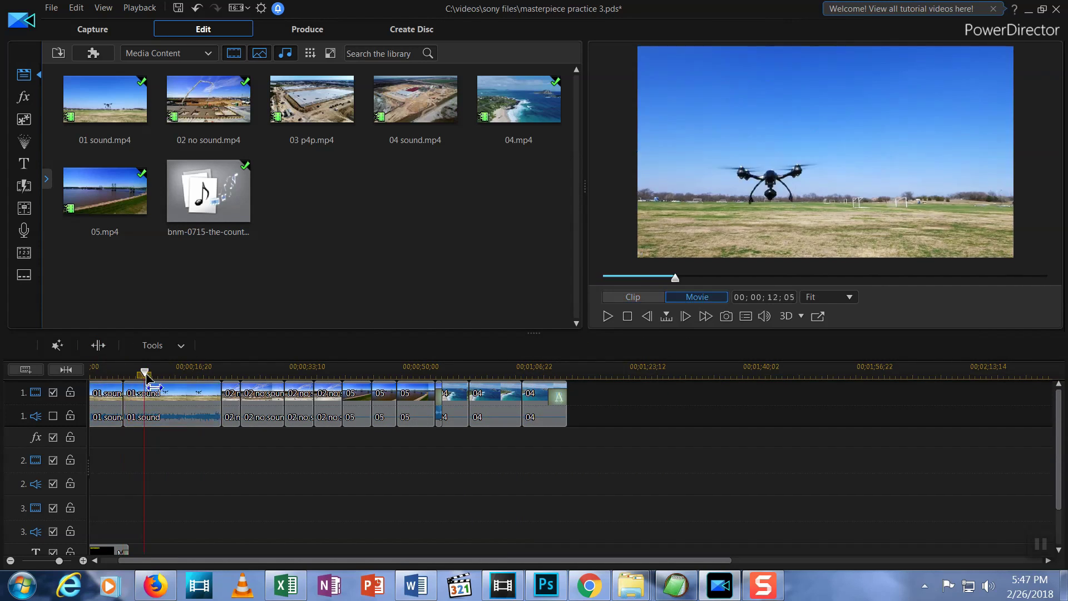
{"action": "left_click", "coordinate": [98, 345]}
{"action": "left_click", "coordinate": [184, 370]}
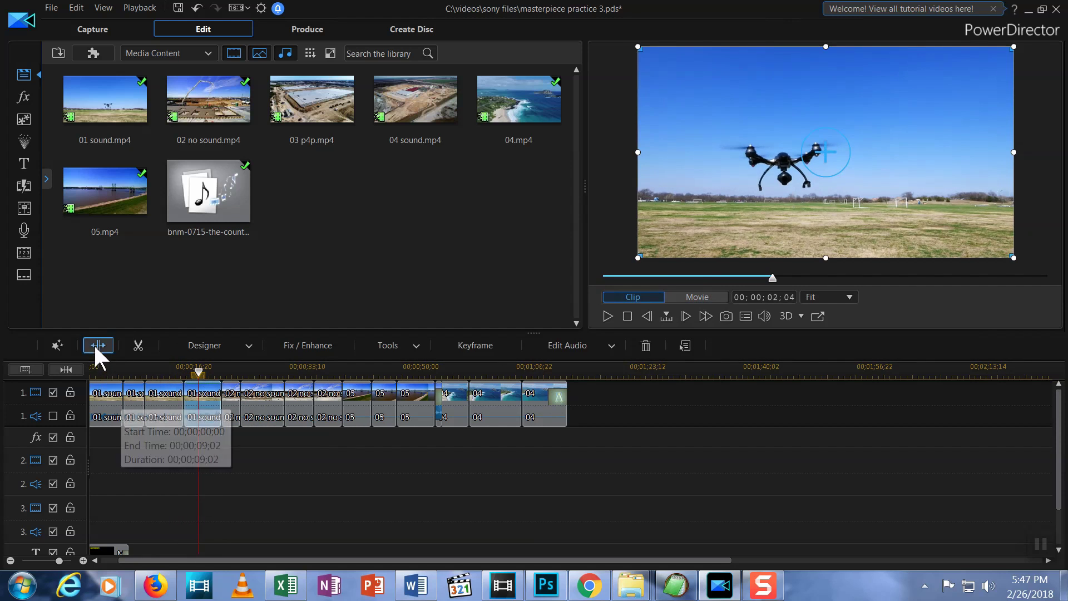
{"action": "key", "text": "Delete"}
{"action": "left_click", "coordinate": [107, 429]}
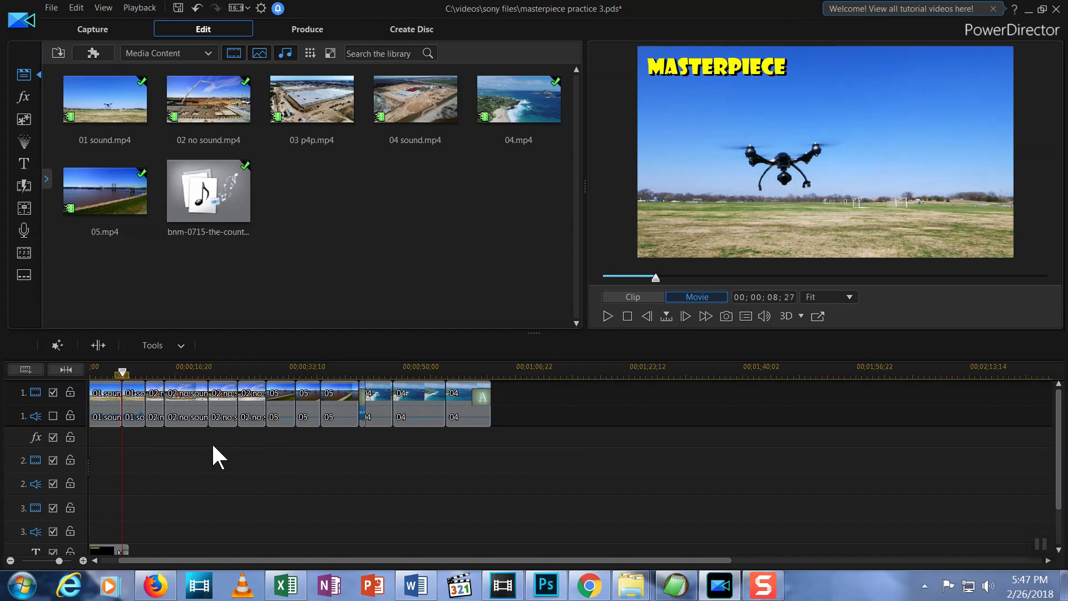
- Place transitions from the 3D/3D-Like, Geometric and Stripe categories between the clips on video track 1
{"action": "left_click", "coordinate": [24, 185]}
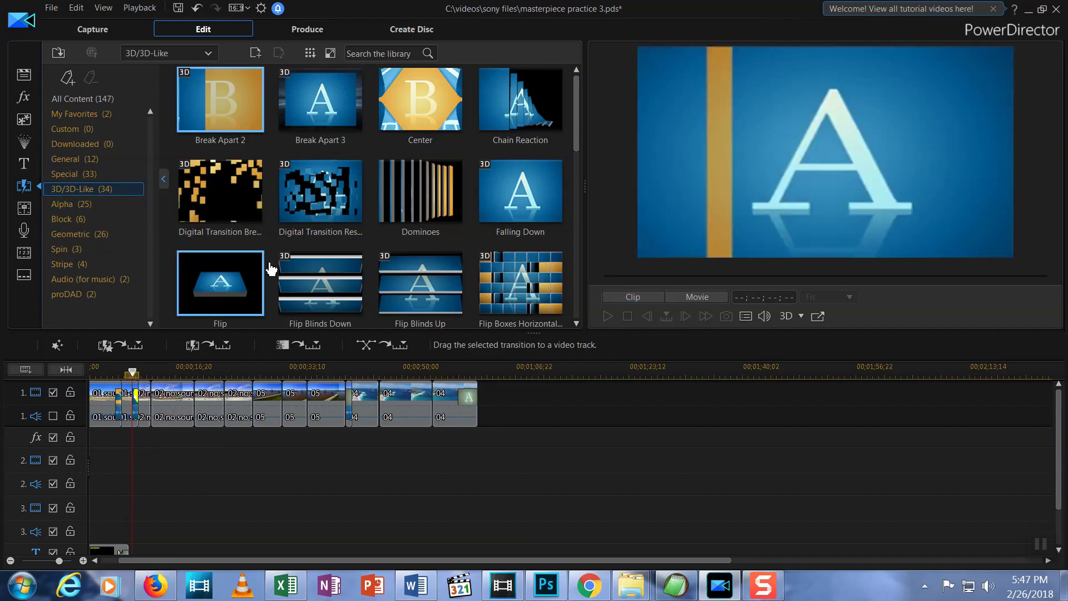
{"action": "left_click_drag", "start_coordinate": [220, 191], "coordinate": [204, 396]}
{"action": "left_click", "coordinate": [78, 234]}
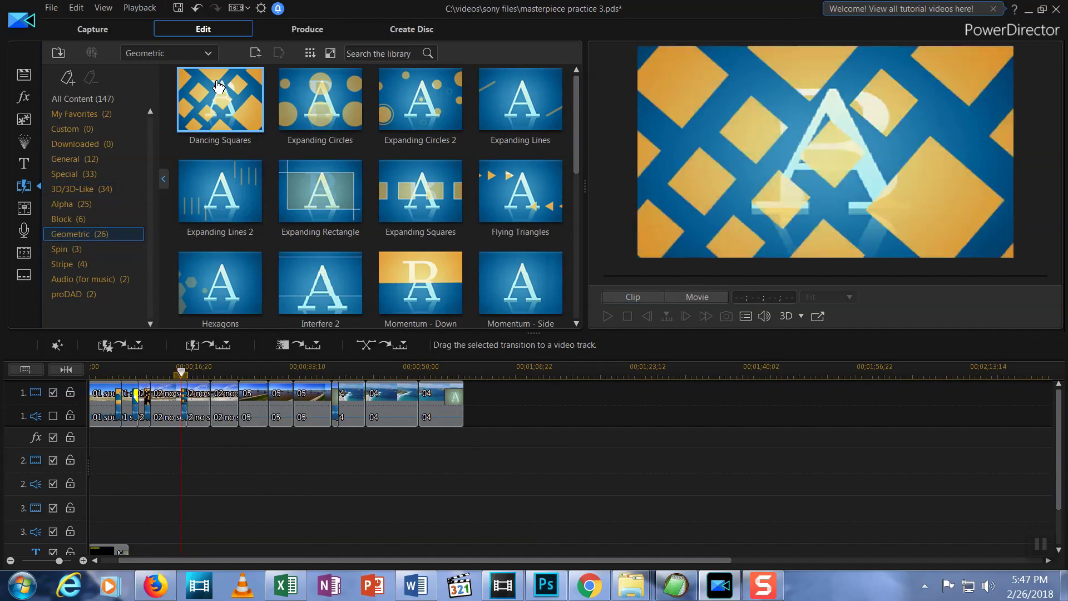
{"action": "left_click_drag", "start_coordinate": [421, 191], "coordinate": [214, 396]}
{"action": "scroll", "coordinate": [367, 194], "scroll_direction": "down", "scroll_amount": 5}
{"action": "left_click", "coordinate": [72, 263]}
{"action": "left_click_drag", "start_coordinate": [420, 98], "coordinate": [249, 396]}
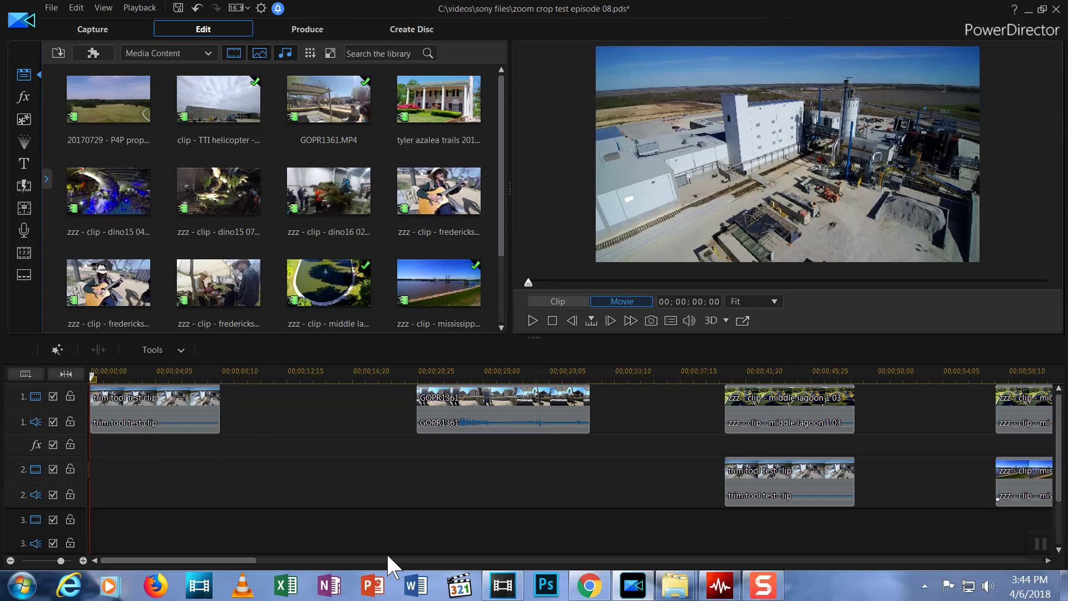
- Preview the trim tool test clip on track 1, then, at 25% preview zoom, enlarge its frame slightly from the upper-left corner
{"action": "left_click", "coordinate": [533, 321]}
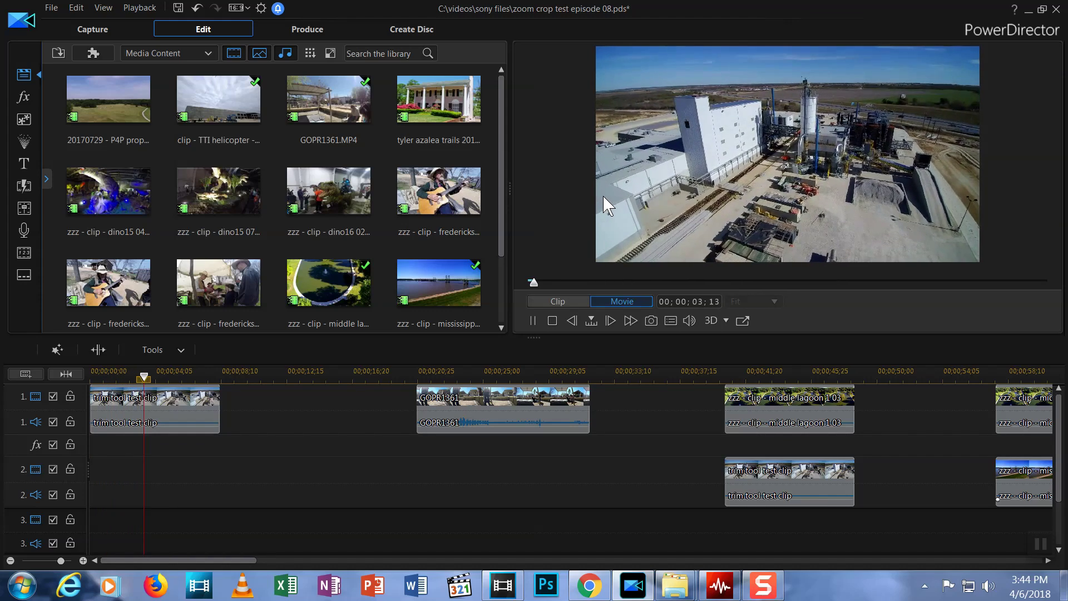
{"action": "left_click", "coordinate": [552, 321]}
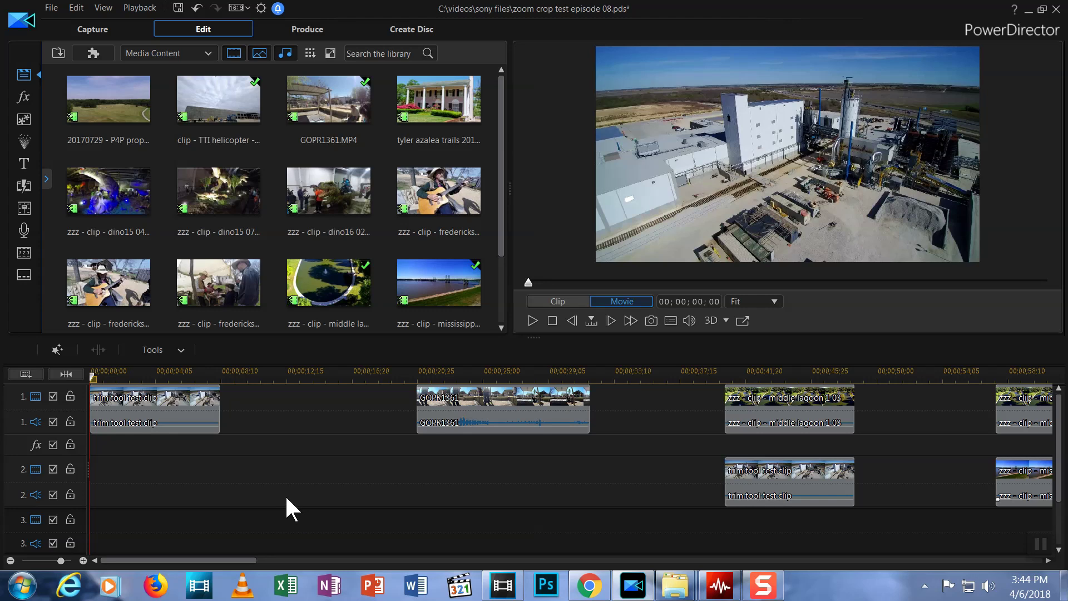
{"action": "left_click", "coordinate": [165, 423]}
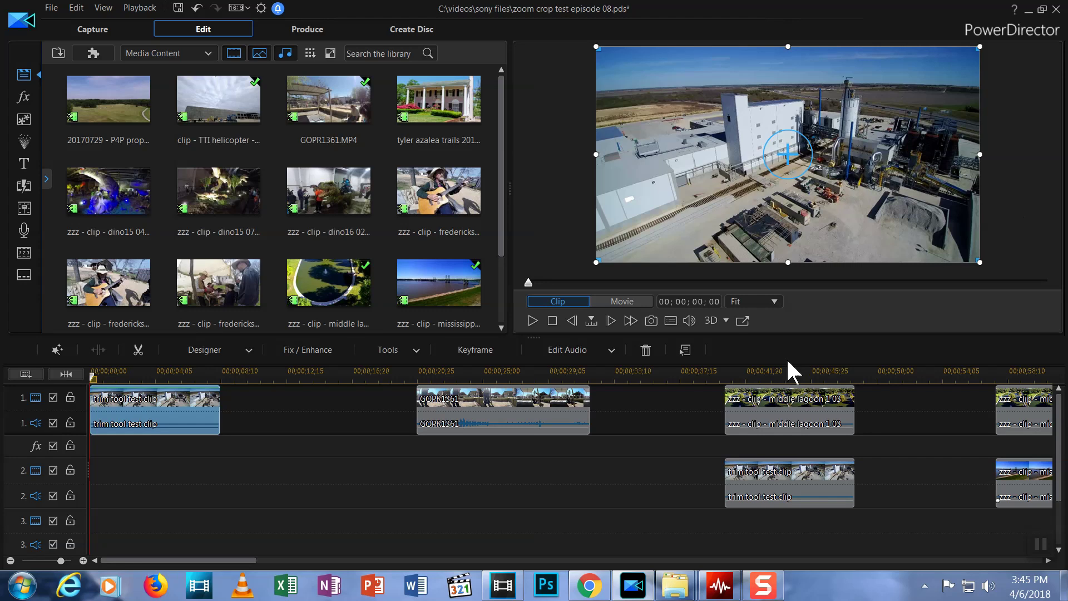
{"action": "left_click", "coordinate": [740, 302]}
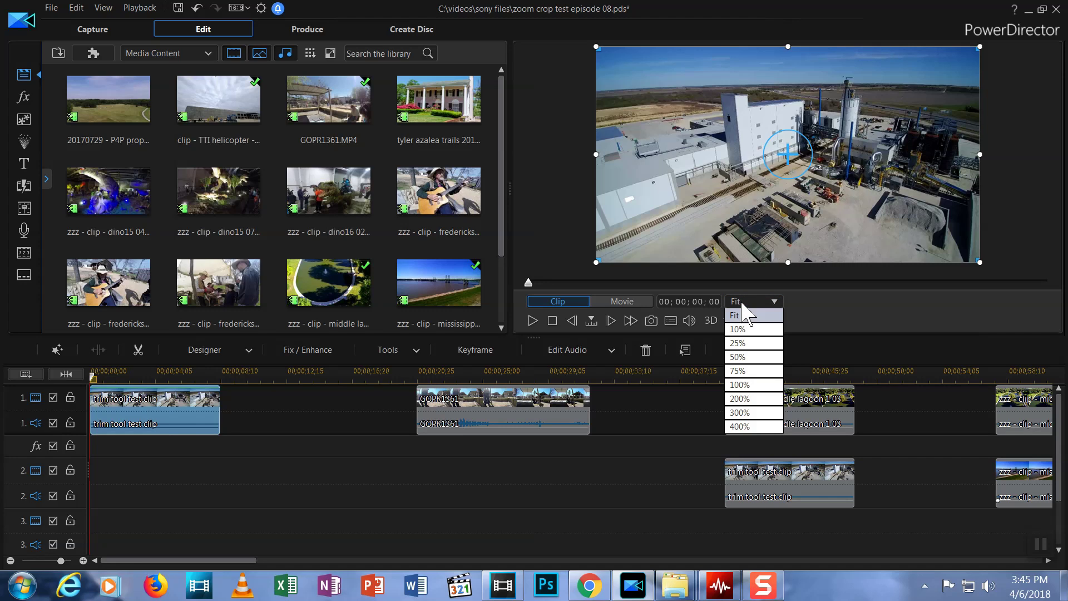
{"action": "left_click", "coordinate": [733, 344]}
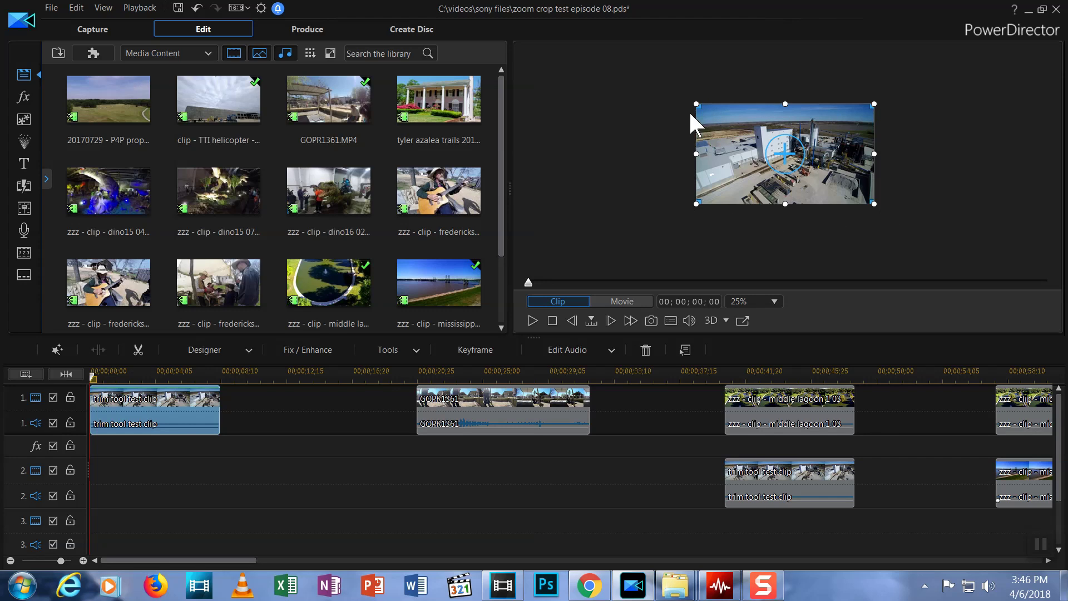
{"action": "mouse_move", "coordinate": [696, 104]}
{"action": "left_mouse_down"}
{"action": "mouse_move", "coordinate": [654, 72]}
{"action": "mouse_move", "coordinate": [699, 104]}
{"action": "left_mouse_up"}
{"action": "left_click_drag", "start_coordinate": [695, 103], "coordinate": [691, 100]}
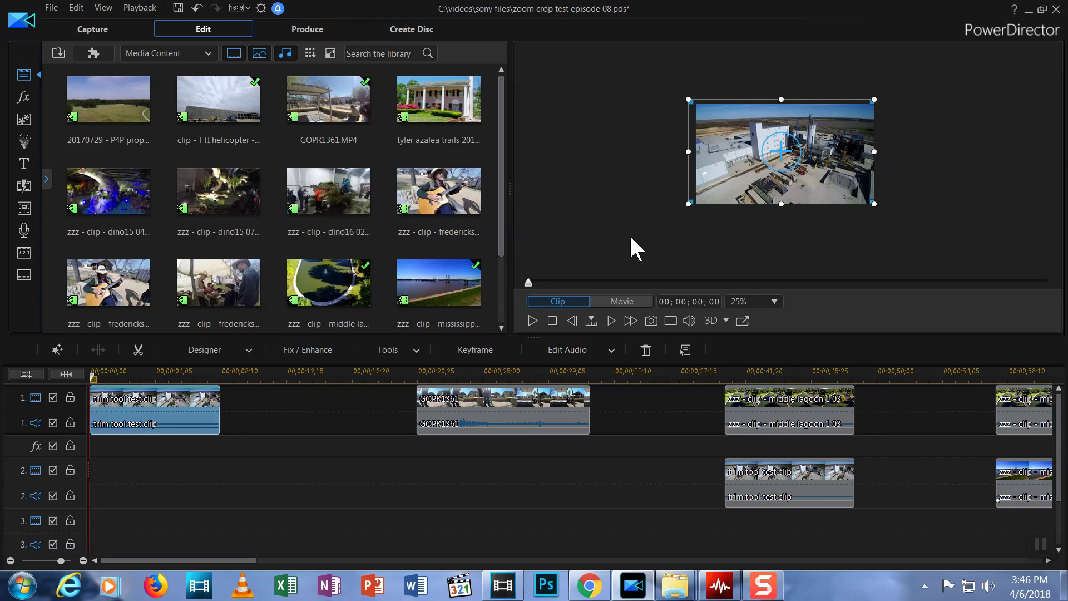
- Fit the preview to its window and play the movie to check the slightly enlarged trim tool test clip
{"action": "left_click", "coordinate": [773, 302]}
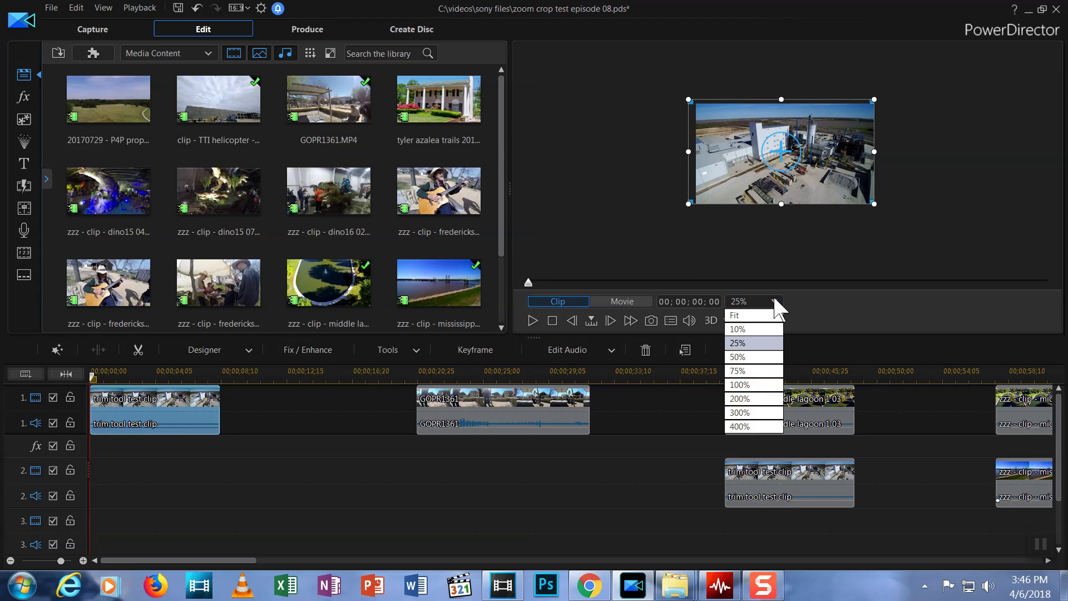
{"action": "left_click", "coordinate": [753, 315]}
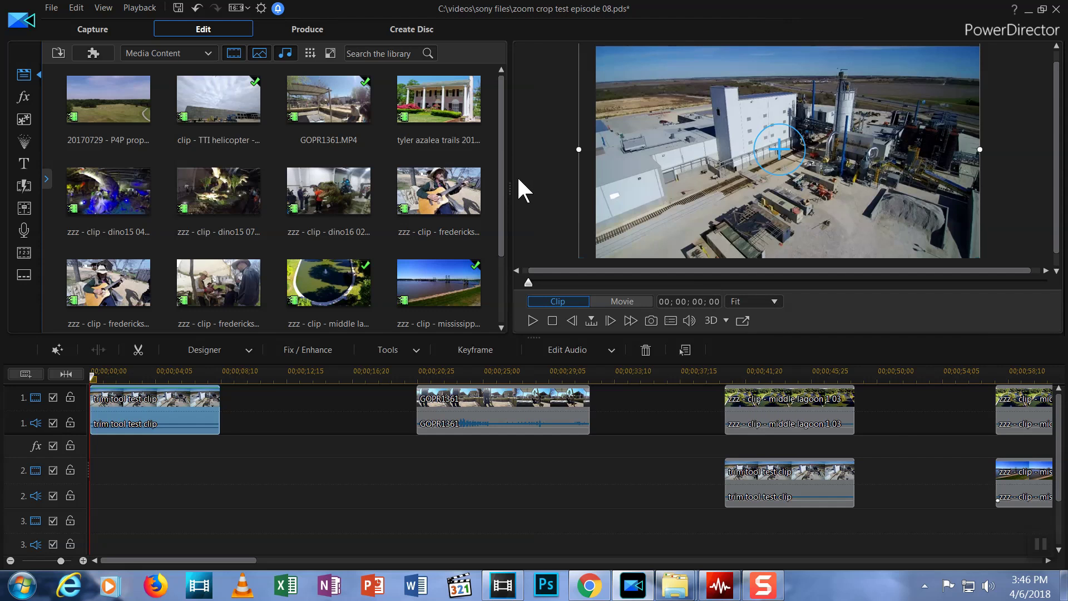
{"action": "left_click", "coordinate": [623, 301]}
{"action": "key", "text": "space"}
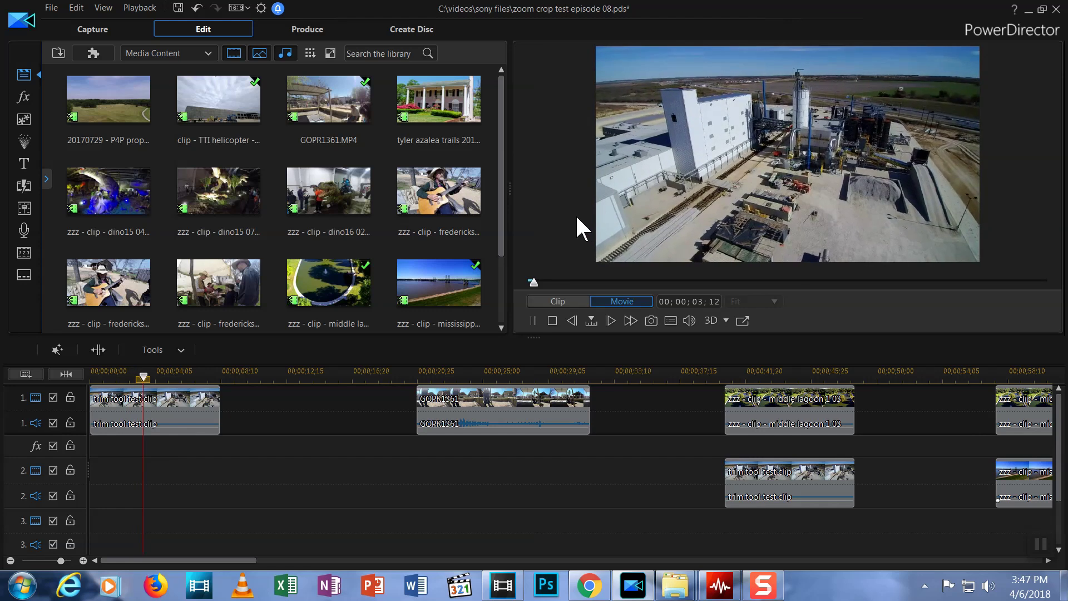
{"action": "left_click", "coordinate": [551, 321]}
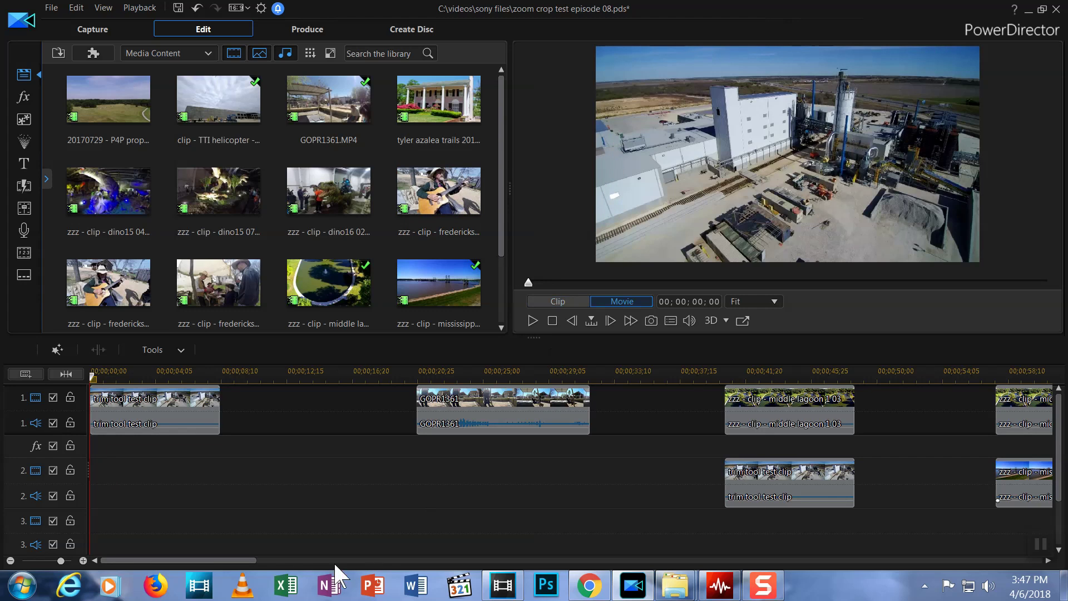
- At 25% preview zoom, enlarge the GOPR1361 clip's frame well beyond the picture area and recentre it
{"action": "left_click_drag", "start_coordinate": [196, 561], "coordinate": [234, 560]}
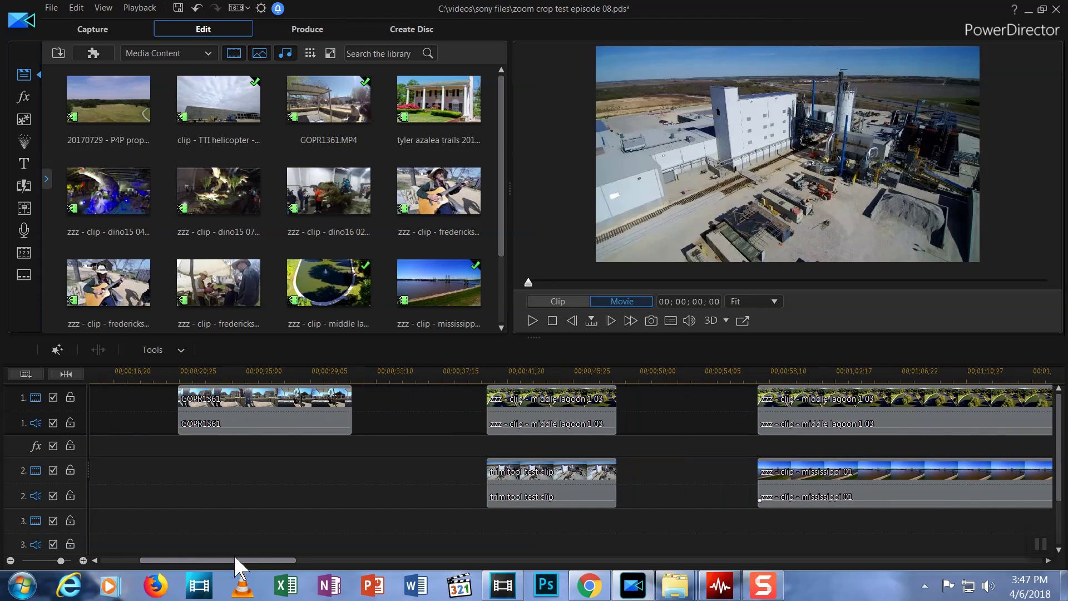
{"action": "left_click", "coordinate": [224, 399]}
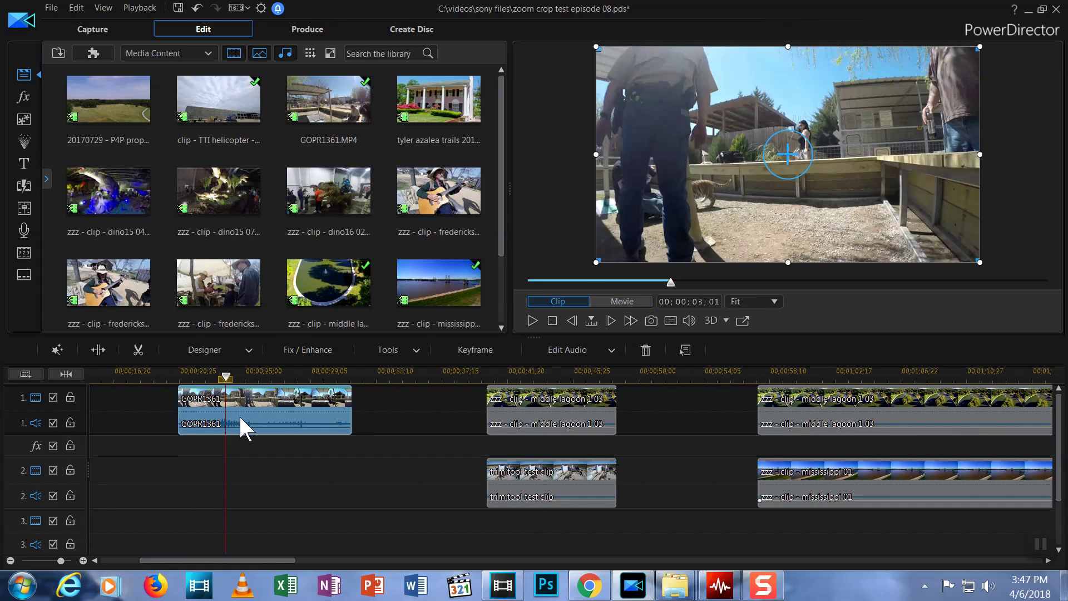
{"action": "left_click_drag", "start_coordinate": [228, 380], "coordinate": [191, 380]}
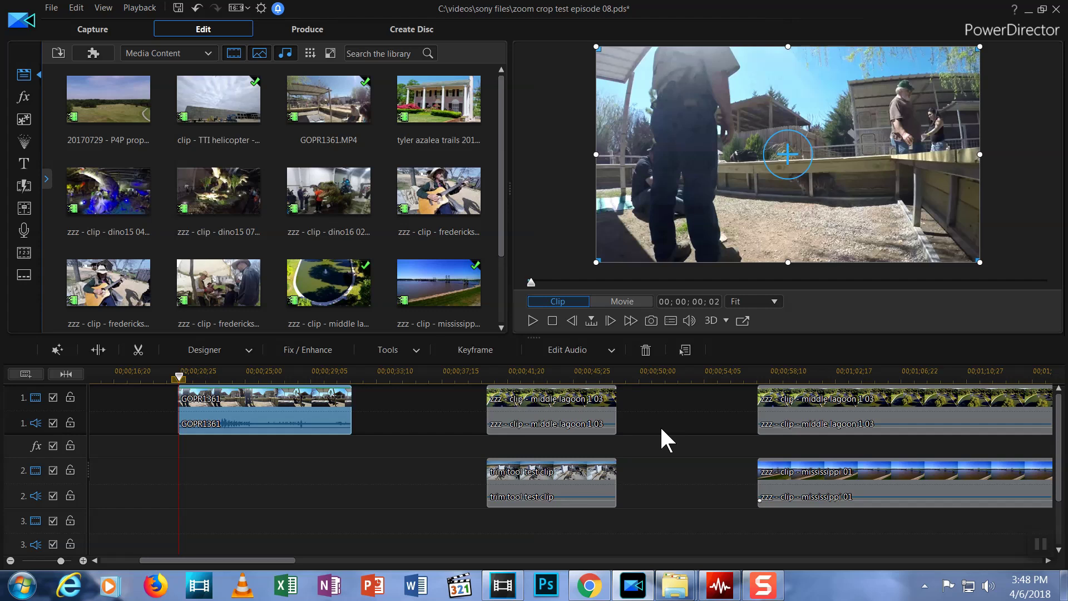
{"action": "left_click", "coordinate": [773, 300]}
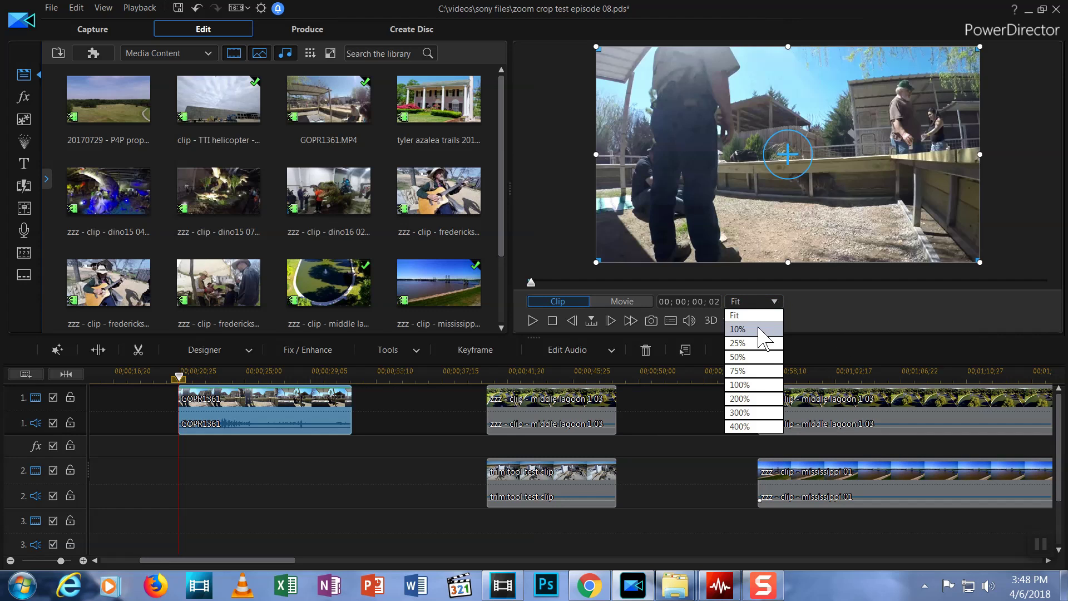
{"action": "left_click", "coordinate": [748, 342]}
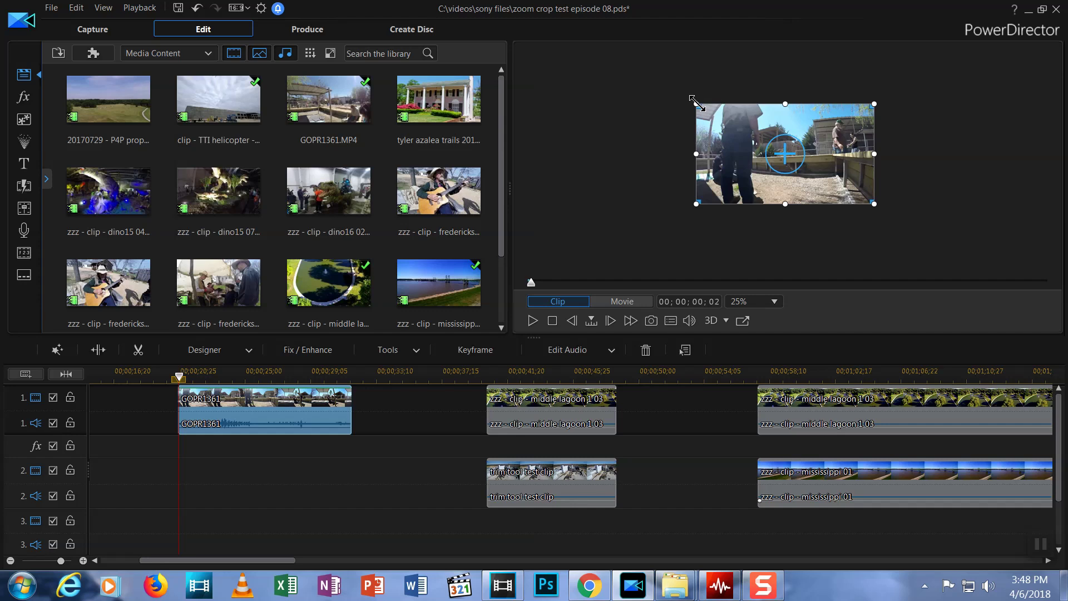
{"action": "left_click_drag", "start_coordinate": [697, 103], "coordinate": [630, 66]}
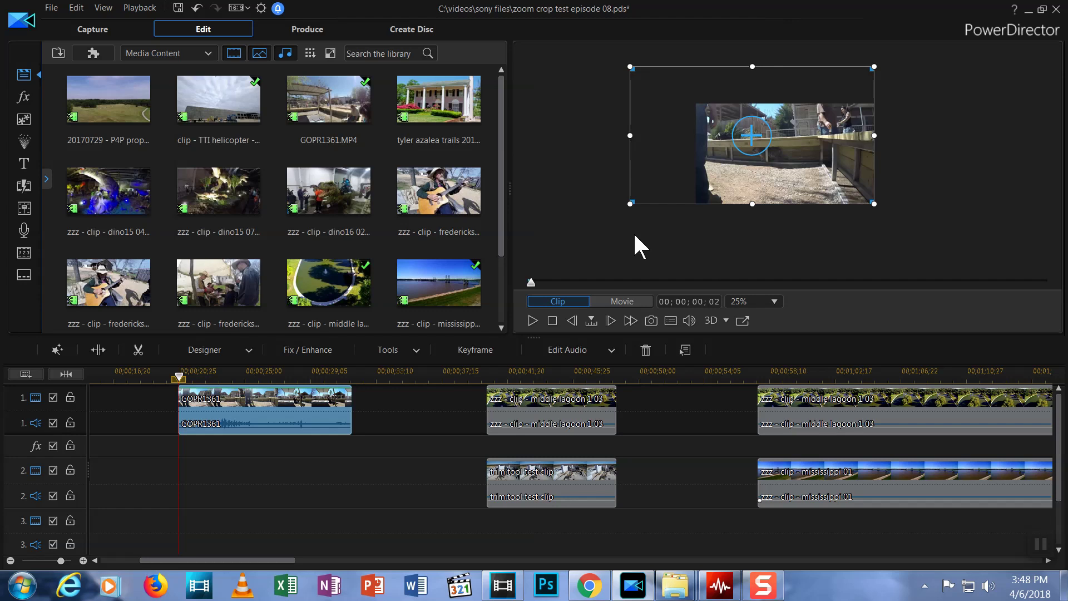
{"action": "left_click_drag", "start_coordinate": [632, 204], "coordinate": [597, 227]}
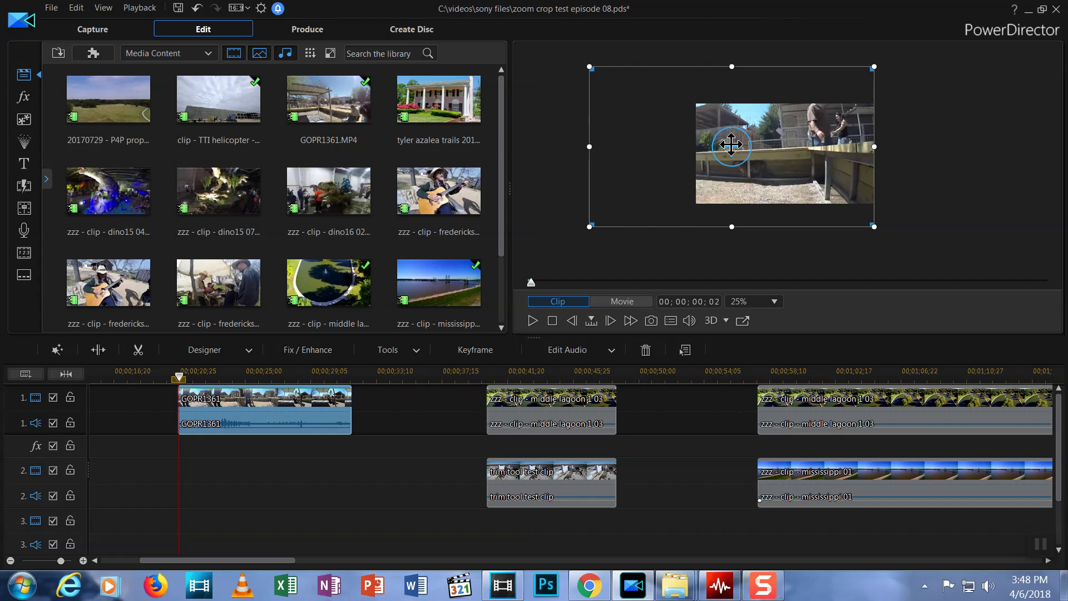
{"action": "left_click_drag", "start_coordinate": [728, 146], "coordinate": [781, 154]}
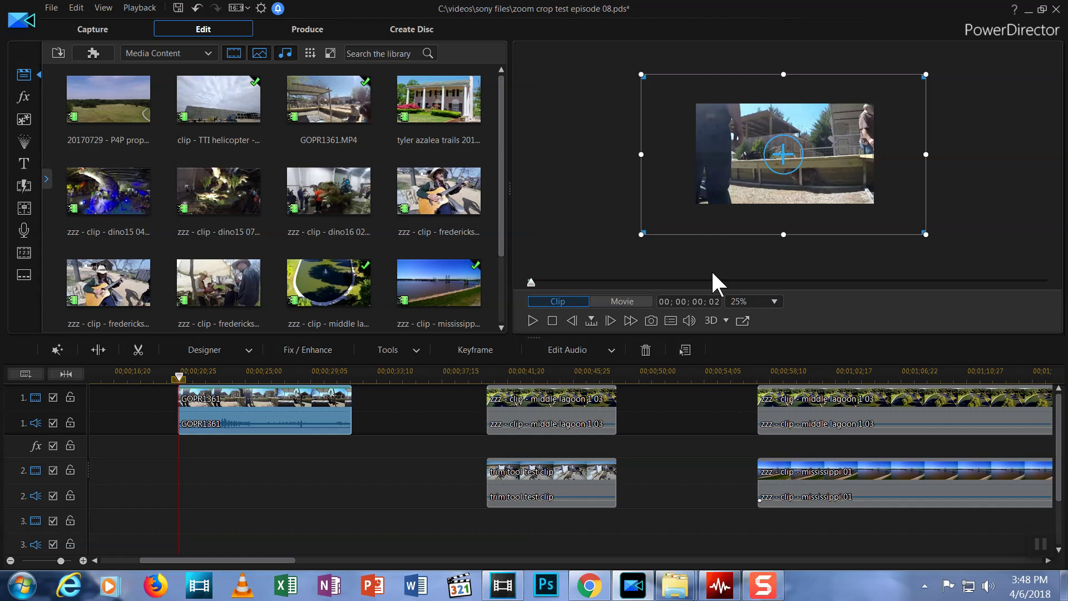
- Fit the preview and play through the enlarged GOPR1361 clip, returning the playhead to the clip's start
{"action": "left_click", "coordinate": [774, 302]}
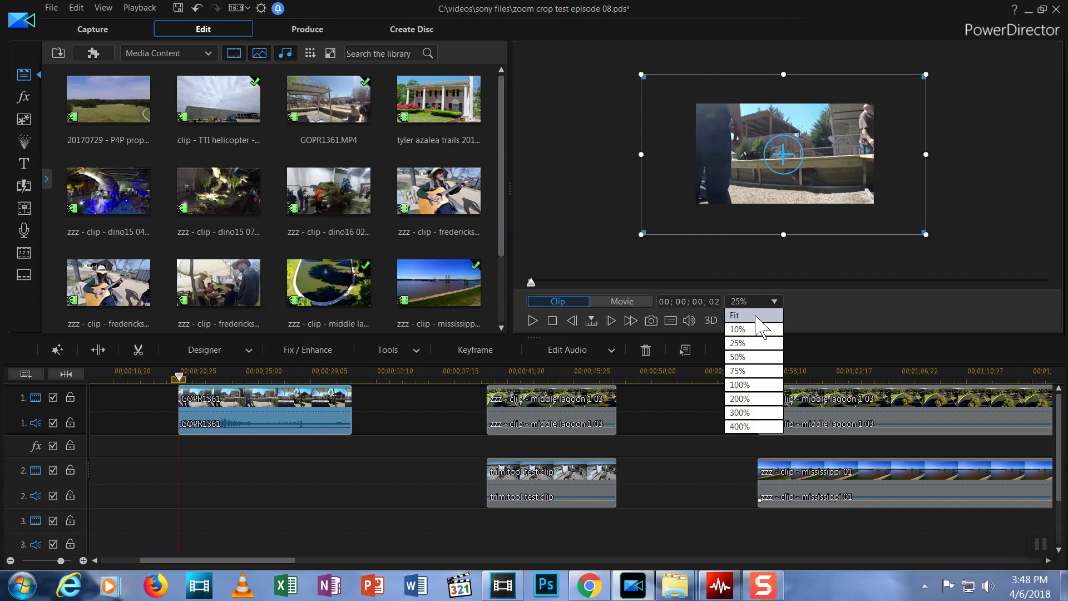
{"action": "left_click", "coordinate": [745, 315]}
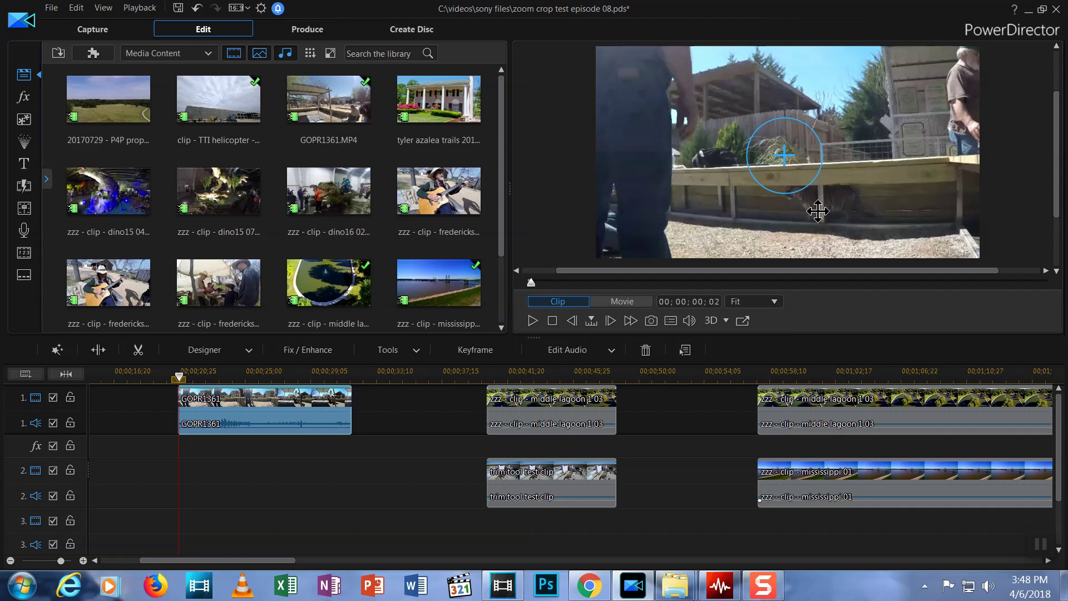
{"action": "left_click", "coordinate": [532, 321]}
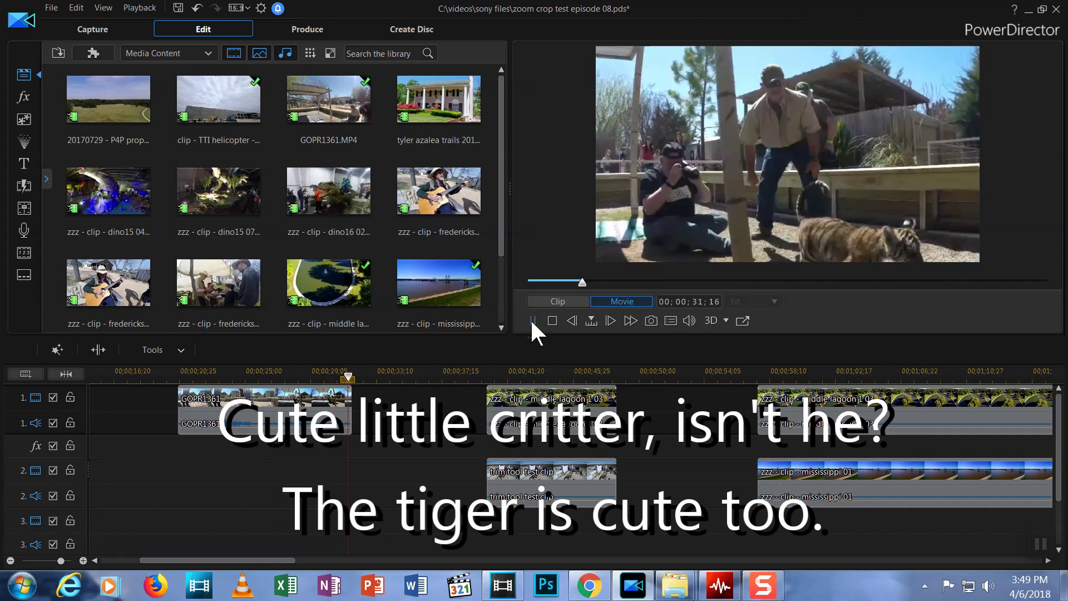
{"action": "left_click", "coordinate": [533, 320]}
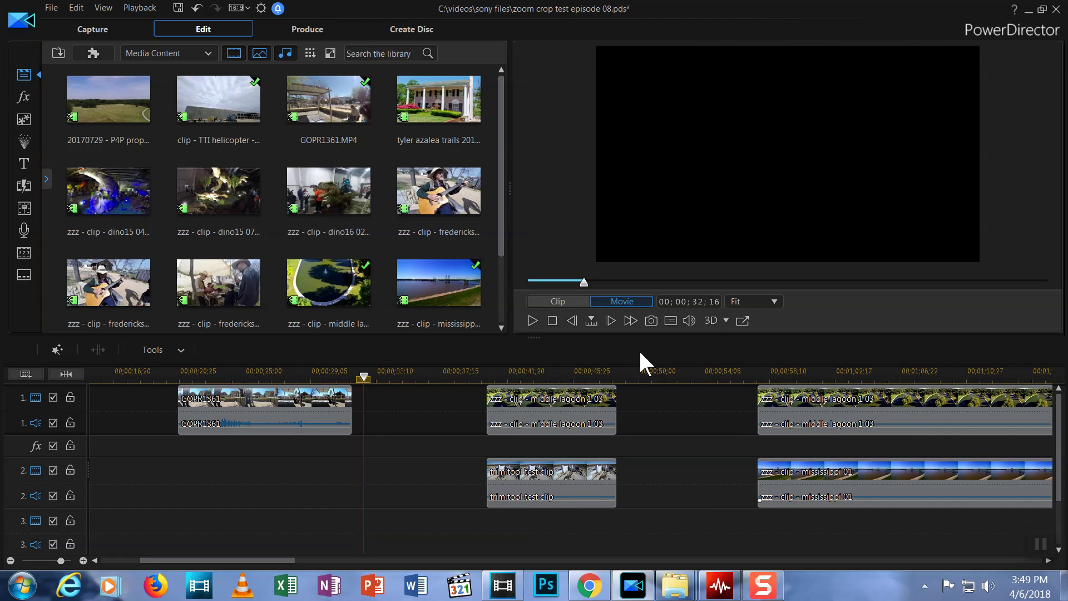
{"action": "left_click", "coordinate": [362, 377]}
{"action": "left_click_drag", "start_coordinate": [335, 380], "coordinate": [179, 383]}
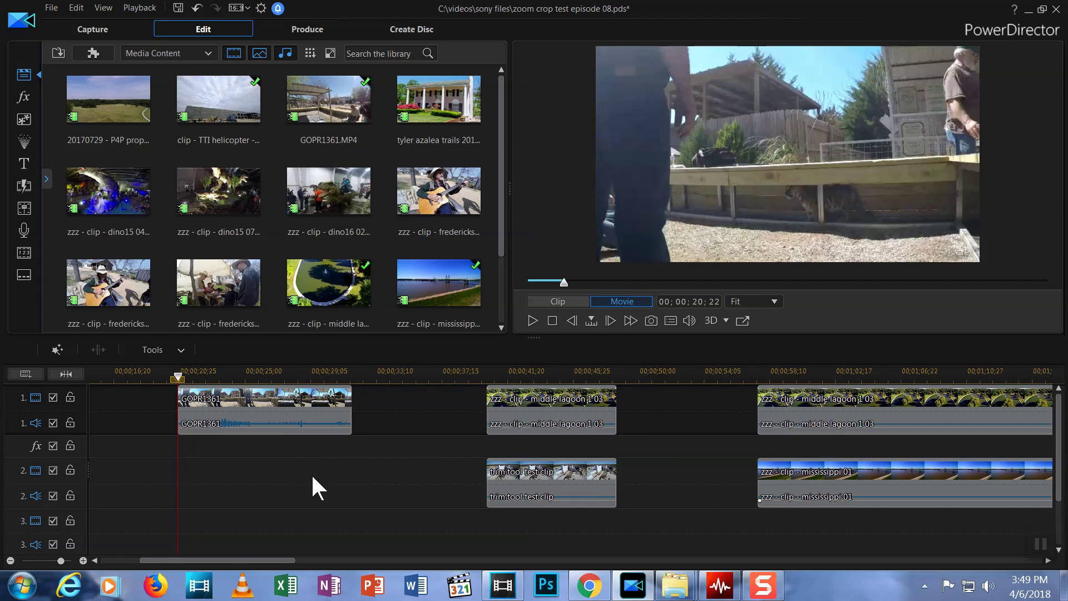
- Select the trim tool test clip on track 2 and play the movie from there
{"action": "left_click_drag", "start_coordinate": [274, 560], "coordinate": [293, 560]}
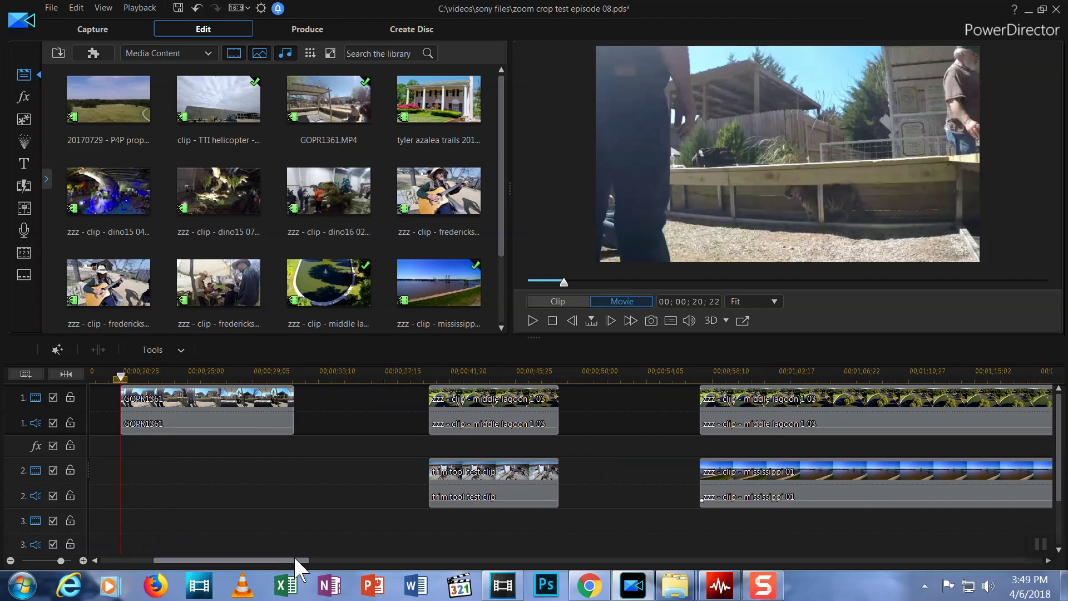
{"action": "left_click", "coordinate": [397, 496]}
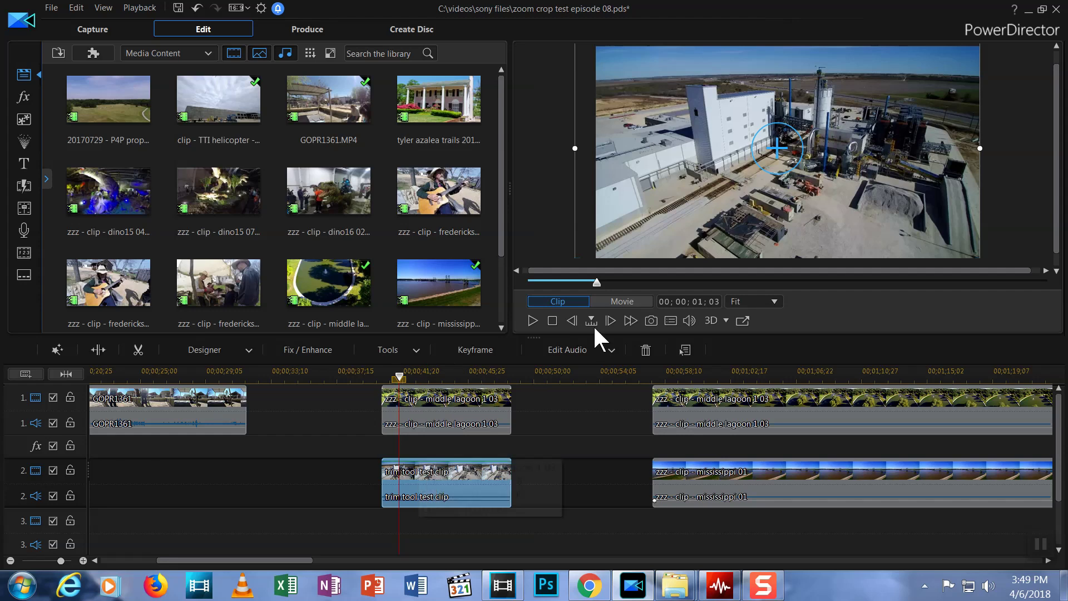
{"action": "left_click", "coordinate": [532, 320]}
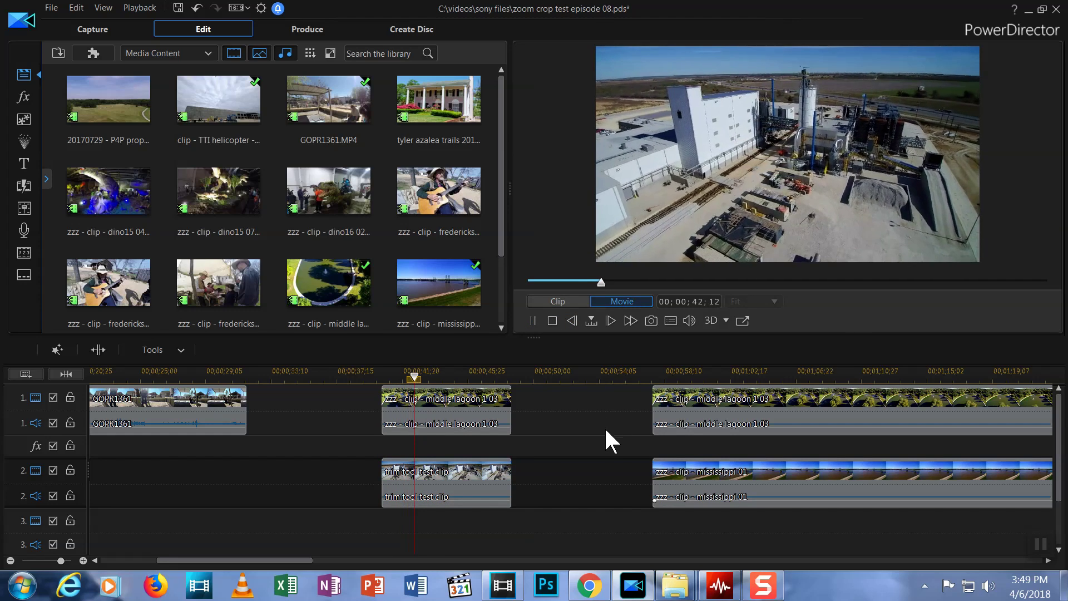
- Stop playback, return the playhead to the start of the trim tool test clip and select that clip on track 2
{"action": "left_click", "coordinate": [533, 321]}
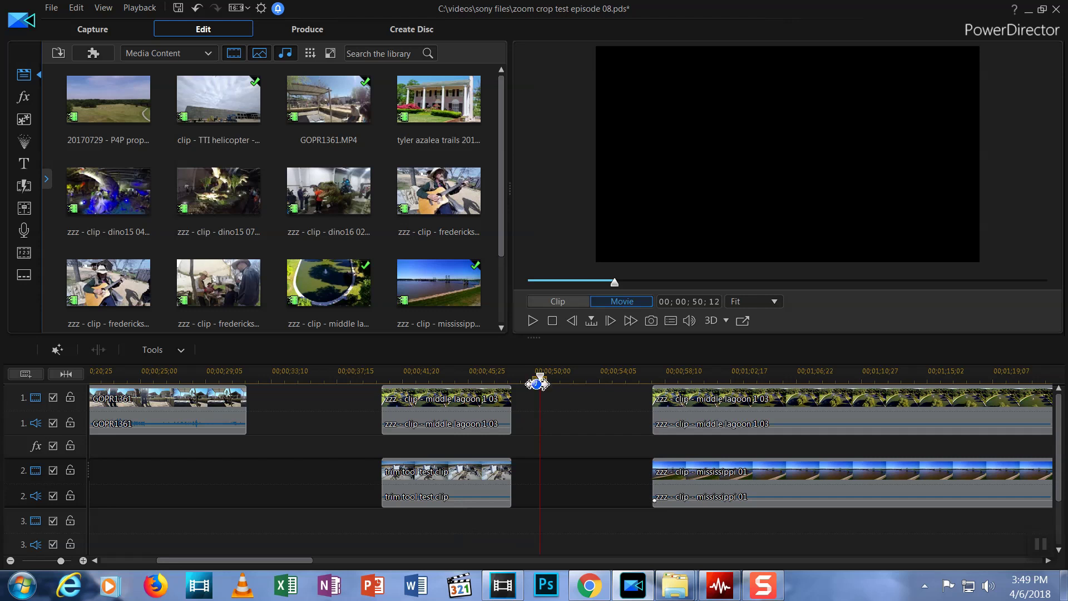
{"action": "left_click_drag", "start_coordinate": [539, 377], "coordinate": [381, 380]}
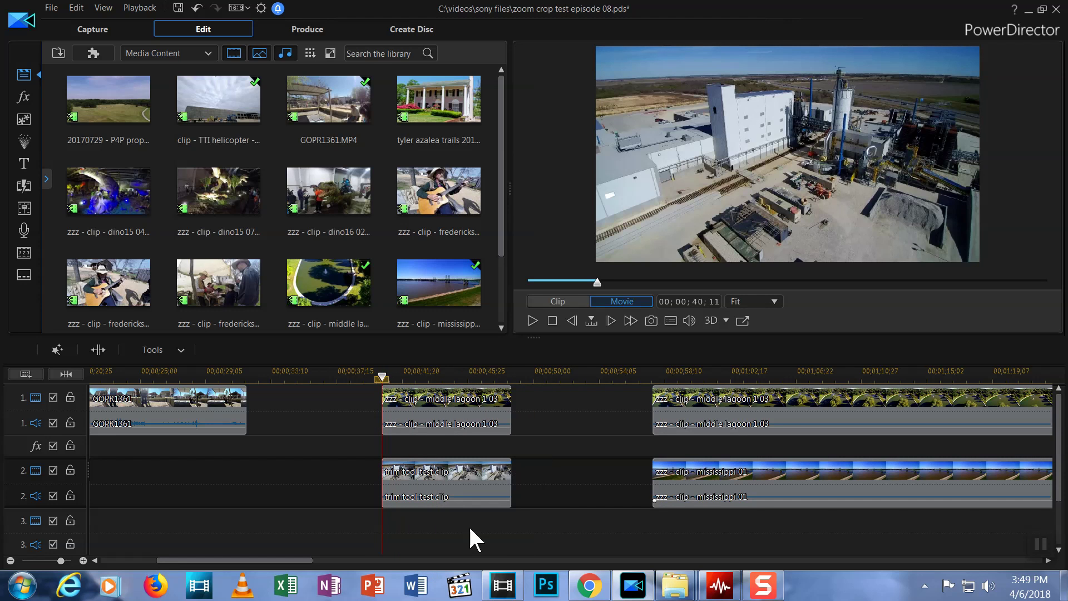
{"action": "left_click", "coordinate": [458, 474]}
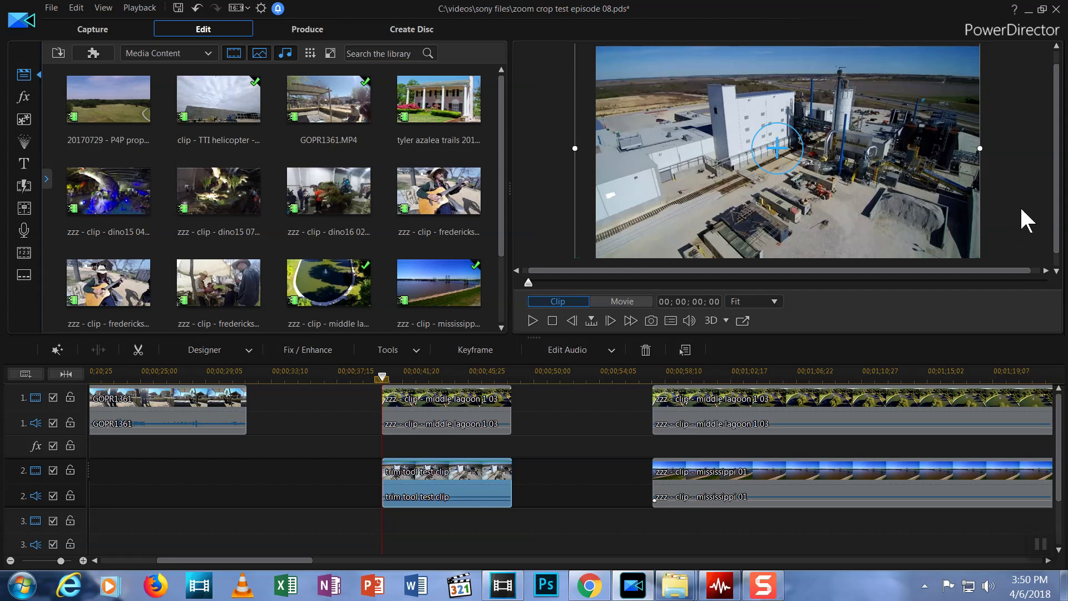
- Shrink the trim tool test clip's frame to under half the picture width and place it slightly inset from the picture's lower-right corner
{"action": "left_click_drag", "start_coordinate": [1057, 197], "coordinate": [1055, 167]}
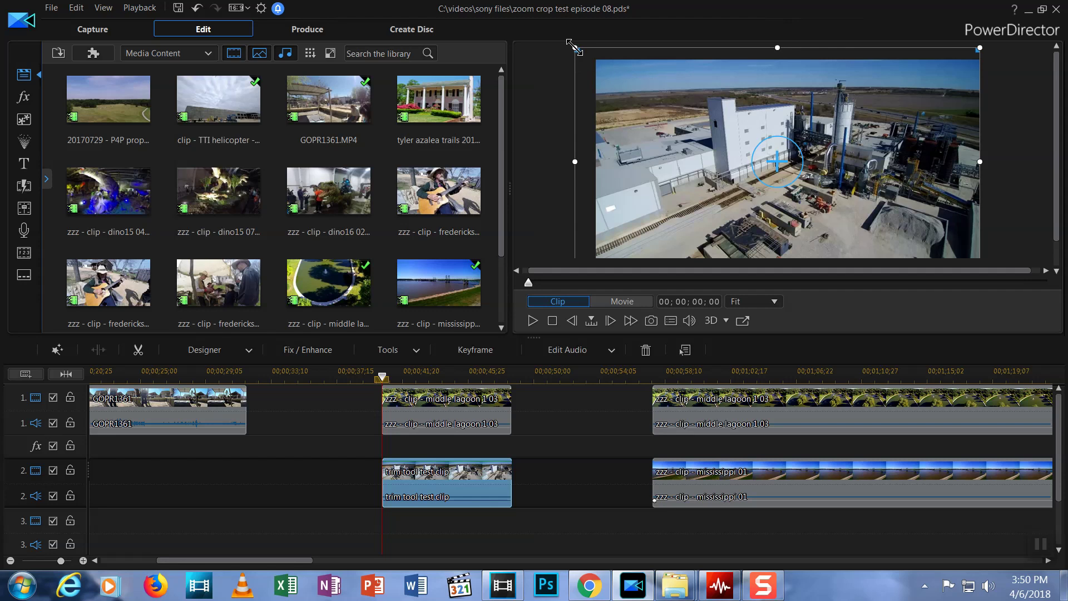
{"action": "left_click_drag", "start_coordinate": [575, 48], "coordinate": [797, 189]}
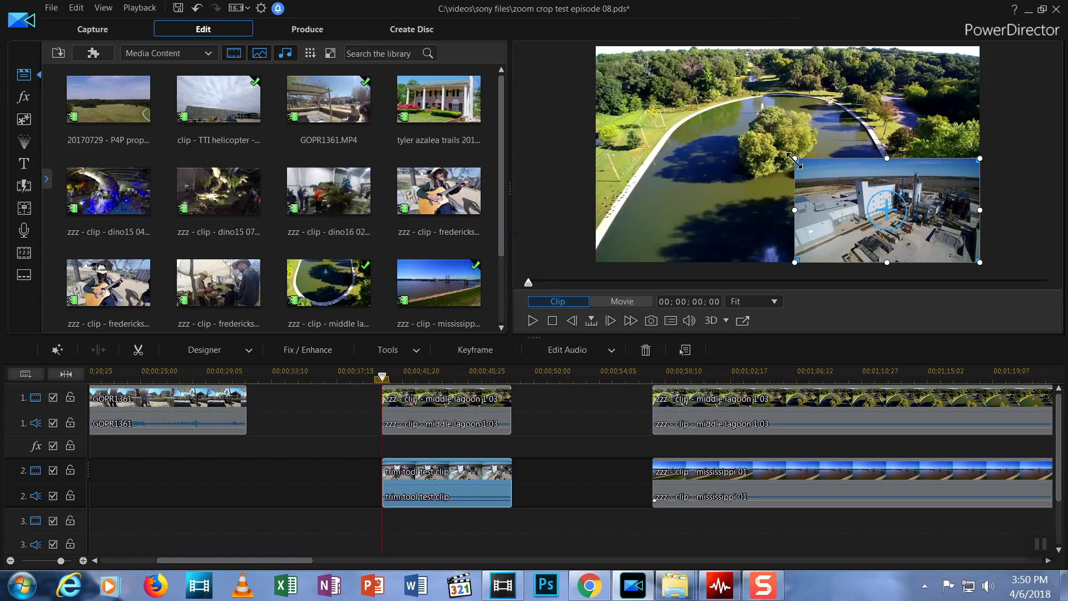
{"action": "left_click_drag", "start_coordinate": [794, 158], "coordinate": [764, 142]}
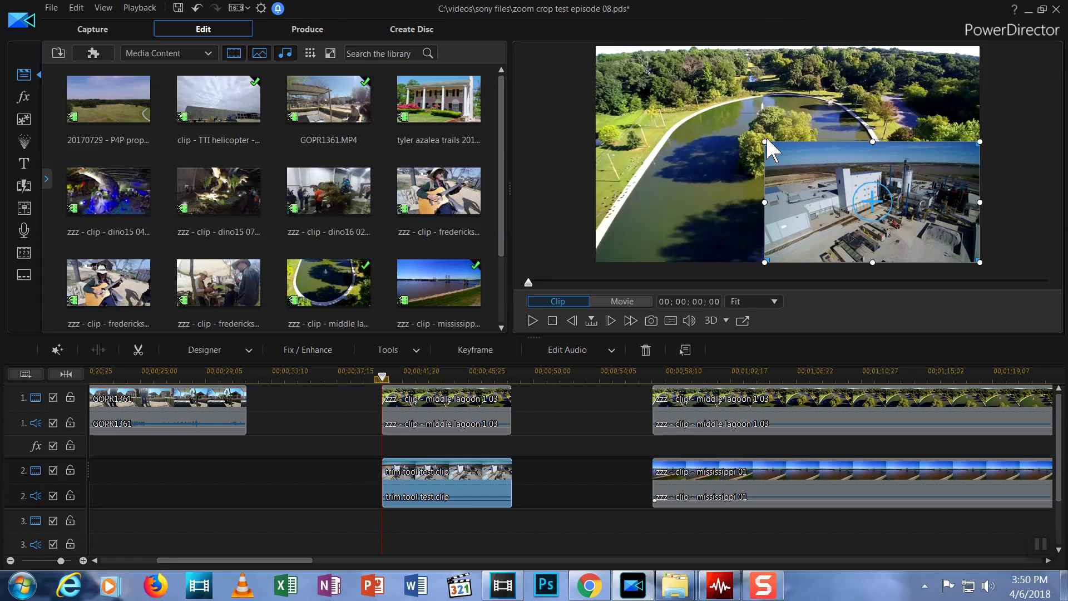
{"action": "left_click_drag", "start_coordinate": [764, 143], "coordinate": [813, 168]}
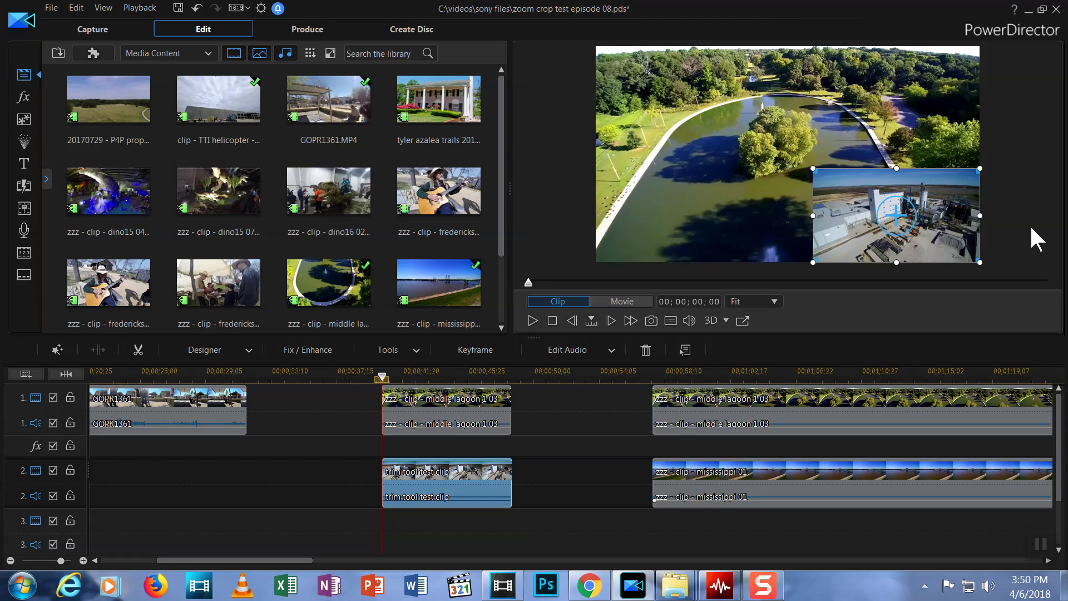
{"action": "left_click_drag", "start_coordinate": [910, 232], "coordinate": [892, 208]}
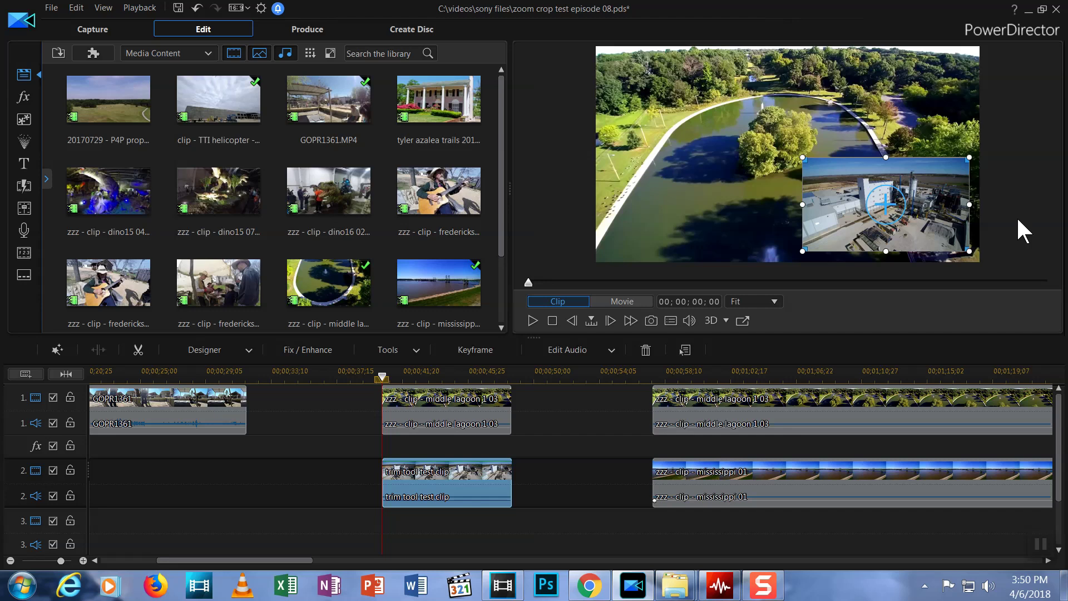
- Play the picture-in-picture section, return the playhead to the trim tool test clip's start and replay it, pausing partway through
{"action": "left_click", "coordinate": [533, 321]}
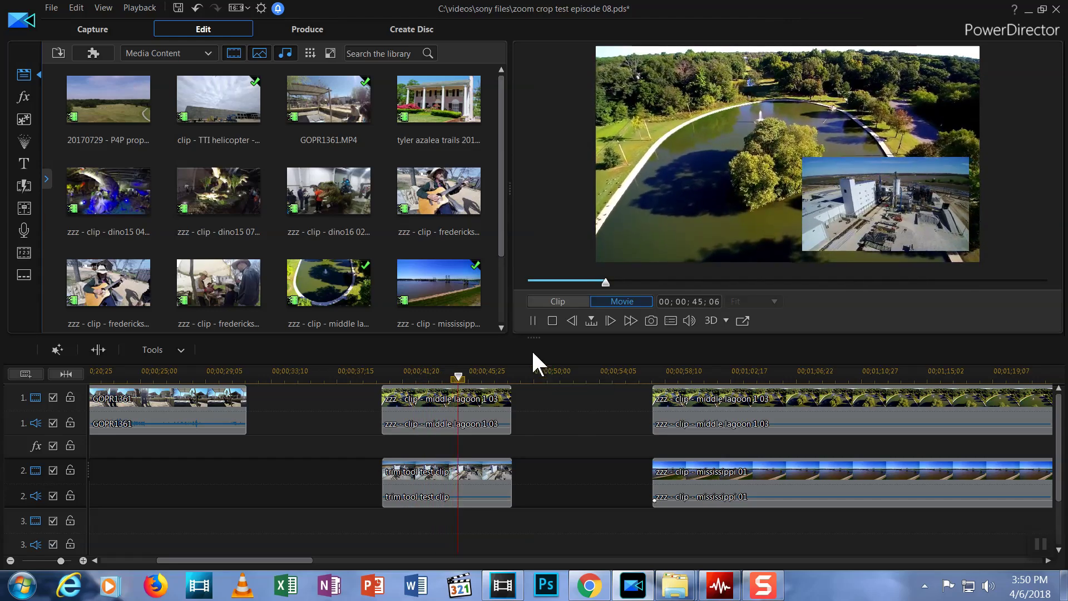
{"action": "left_click", "coordinate": [532, 321]}
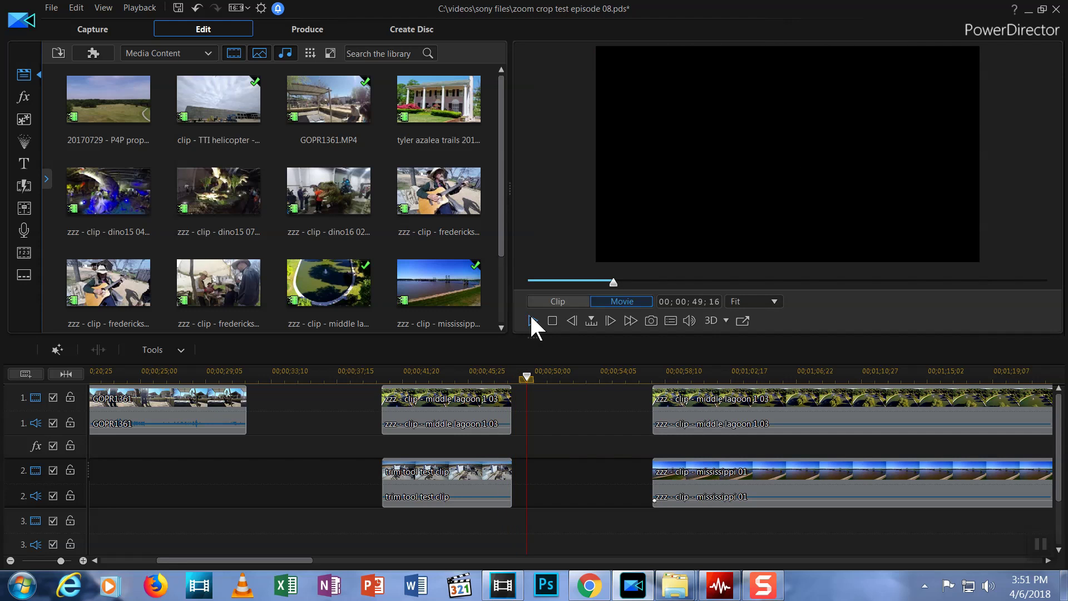
{"action": "left_click_drag", "start_coordinate": [527, 377], "coordinate": [383, 379]}
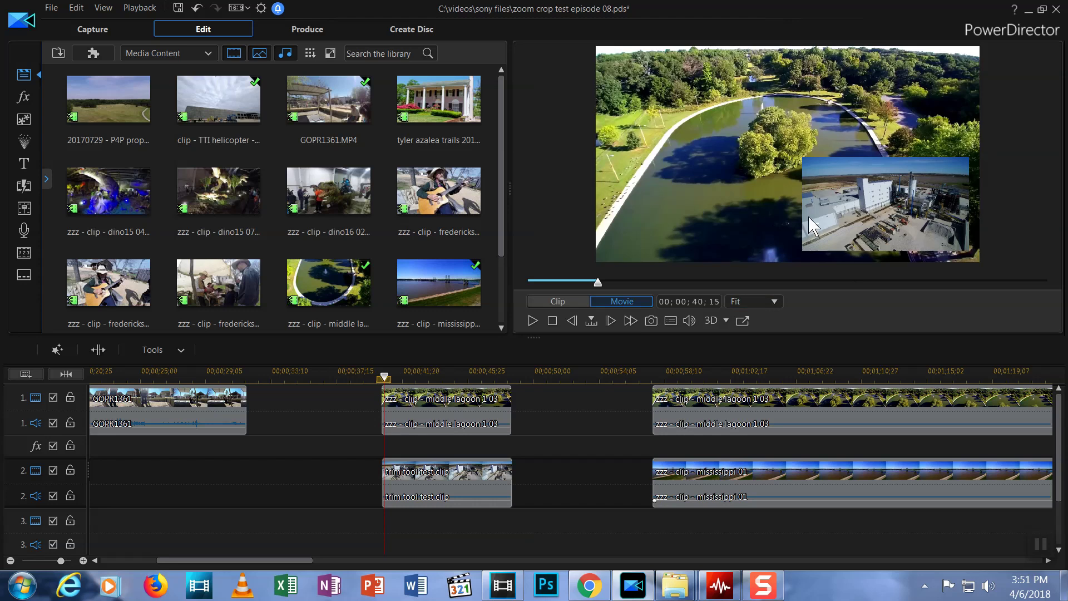
{"action": "left_click_drag", "start_coordinate": [383, 378], "coordinate": [382, 377]}
{"action": "left_click", "coordinate": [534, 321]}
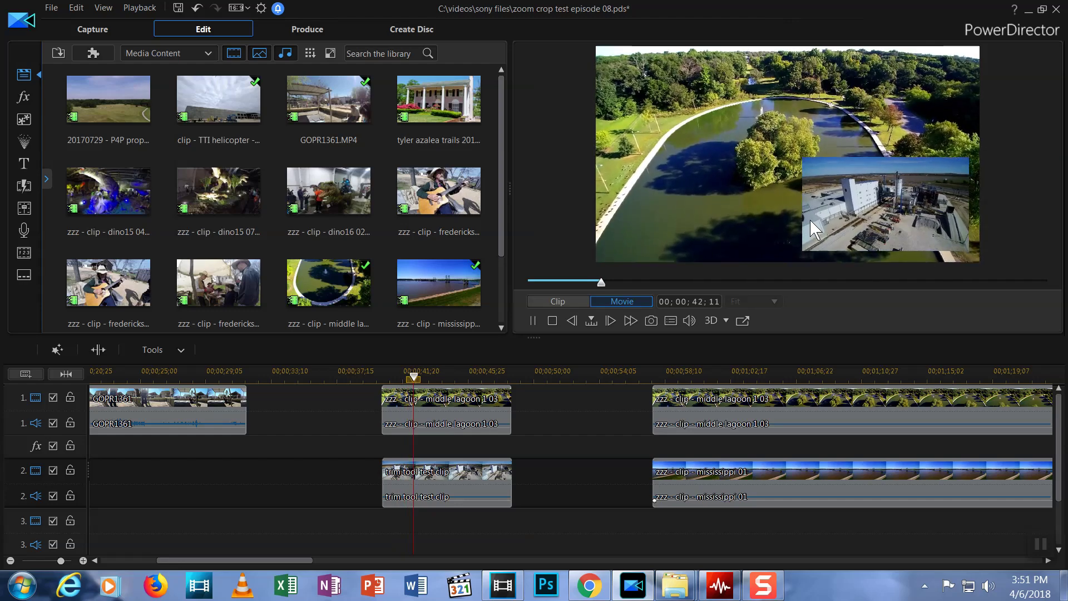
{"action": "left_click", "coordinate": [533, 321]}
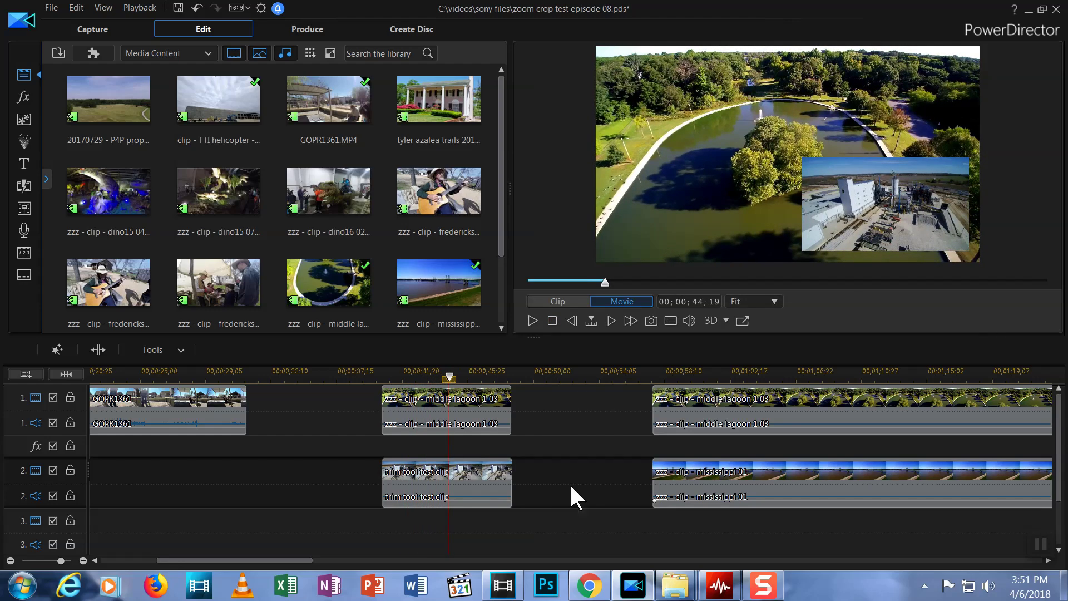